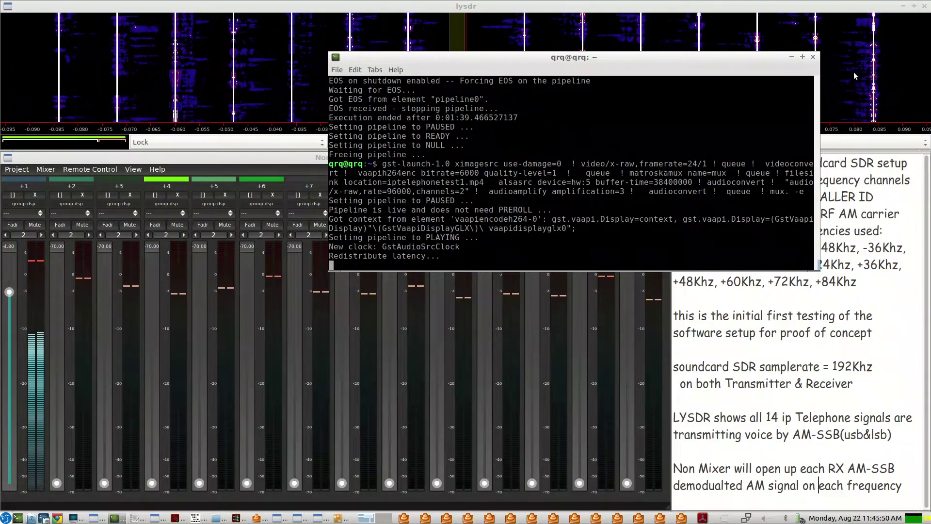
# - Minimize the terminal and highlight the LYSDR and Non Mixer lines in the notes panel
pyautogui.click(793, 58)
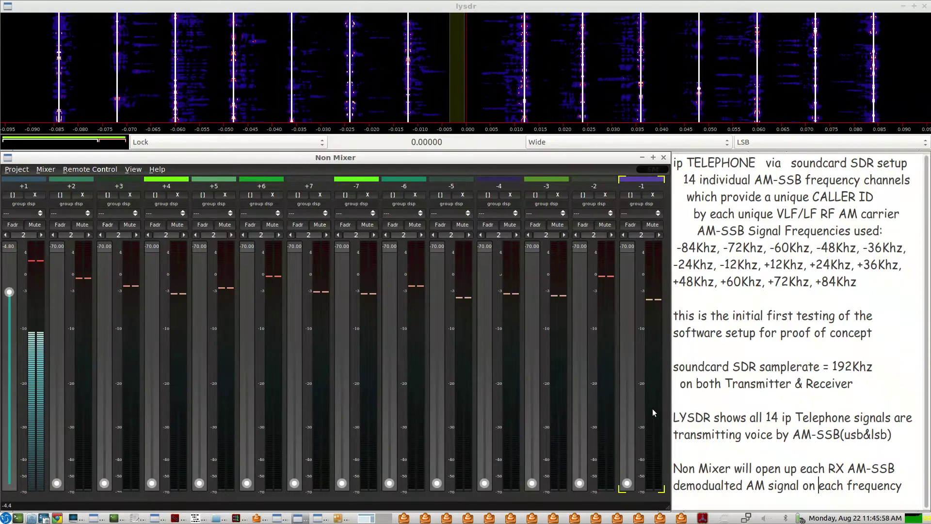
pyautogui.moveTo(674, 418)
pyautogui.mouseDown()
pyautogui.moveTo(743, 435)
pyautogui.moveTo(904, 438)
pyautogui.moveTo(674, 419)
pyautogui.mouseUp()
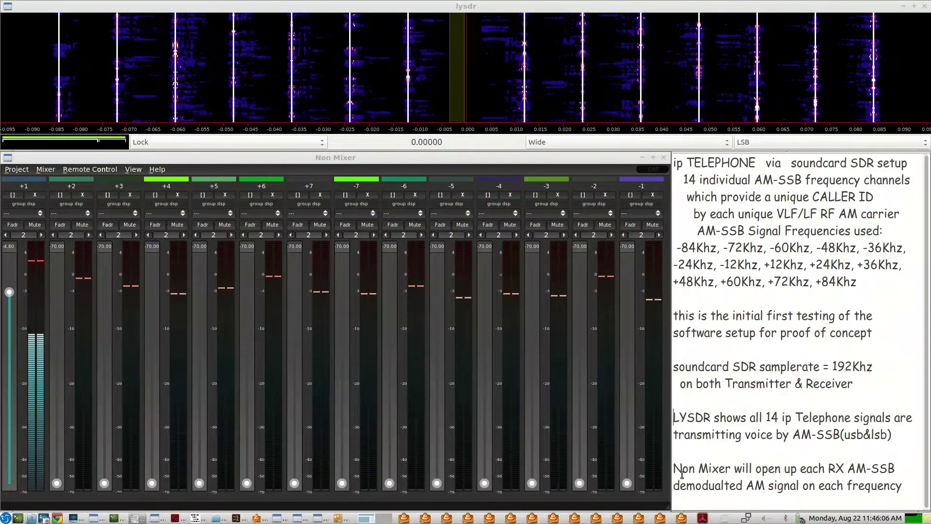
pyautogui.moveTo(674, 468)
pyautogui.mouseDown()
pyautogui.moveTo(912, 488)
pyautogui.moveTo(896, 469)
pyautogui.moveTo(674, 469)
pyautogui.mouseUp()
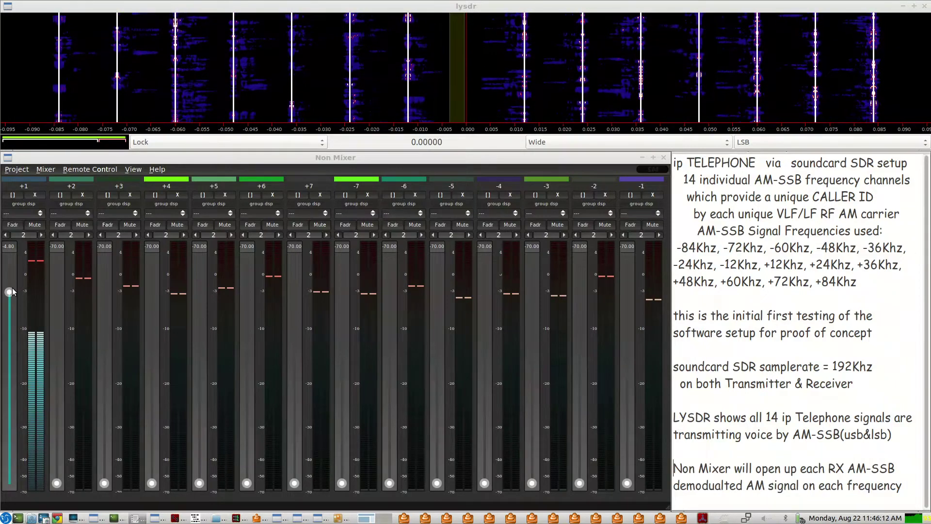
# - Lower fader +1, briefly raise and lower +2 and +3, then raise +5 to 0.40 dB
pyautogui.click(28, 407)
pyautogui.scroll(-5, 27, 407)
pyautogui.scroll(-10, 25, 402)
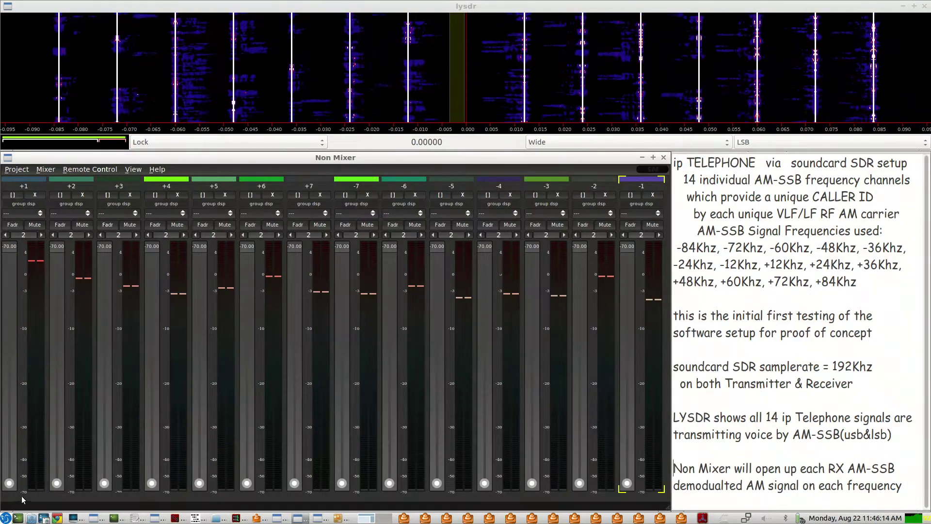
pyautogui.scroll(13, 54, 450)
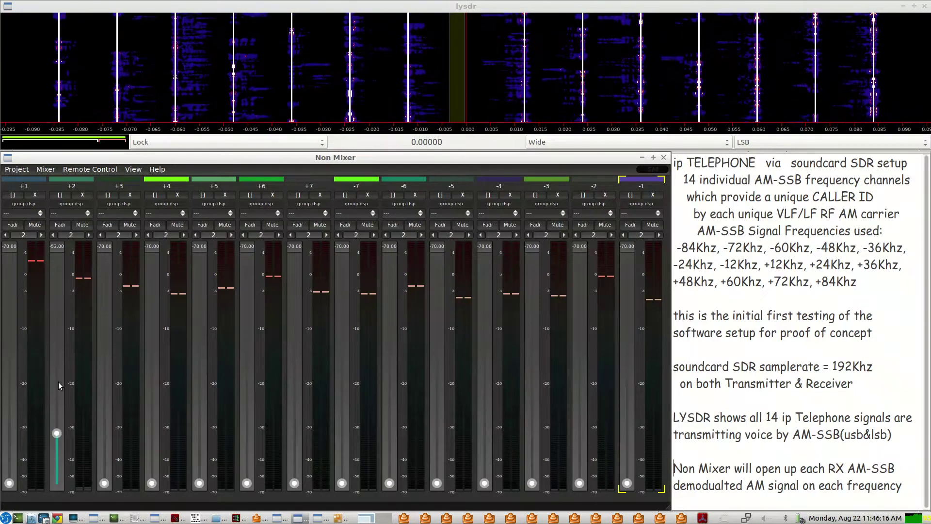
pyautogui.scroll(9, 61, 336)
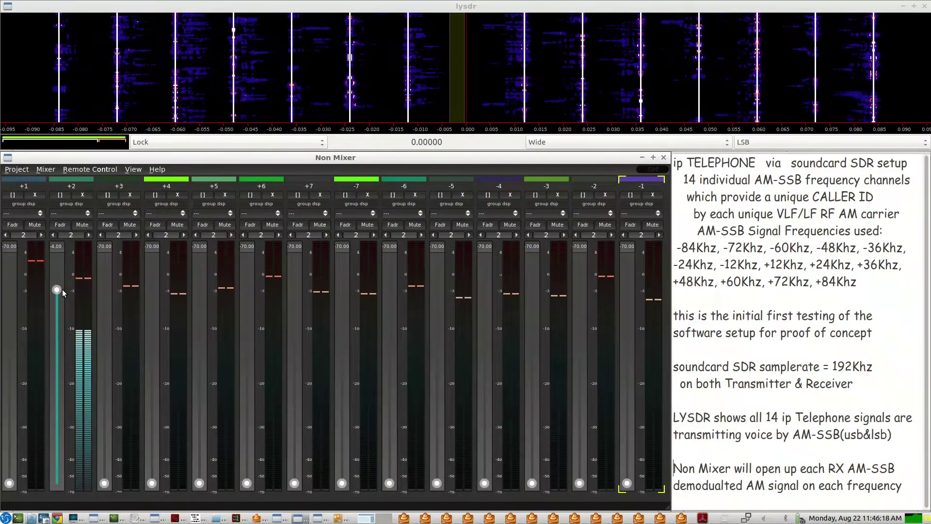
pyautogui.scroll(2, 63, 291)
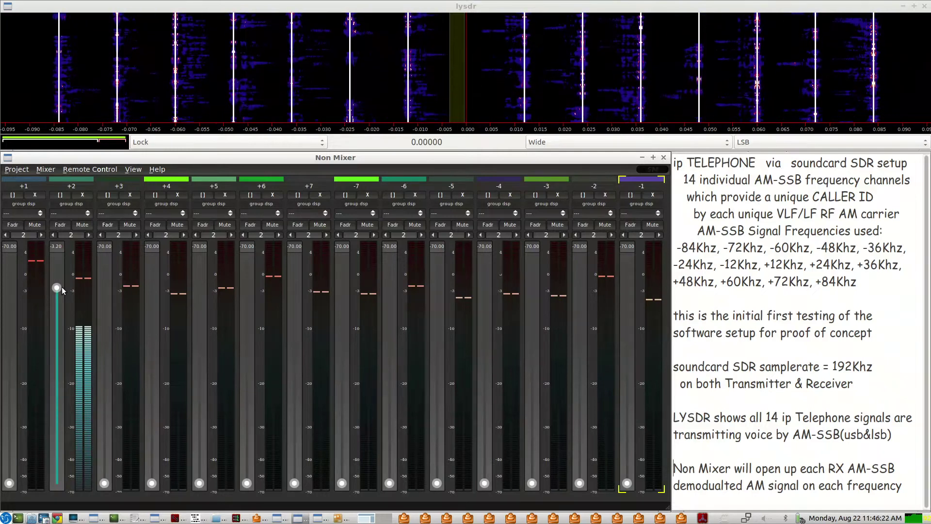
pyautogui.scroll(-20, 62, 291)
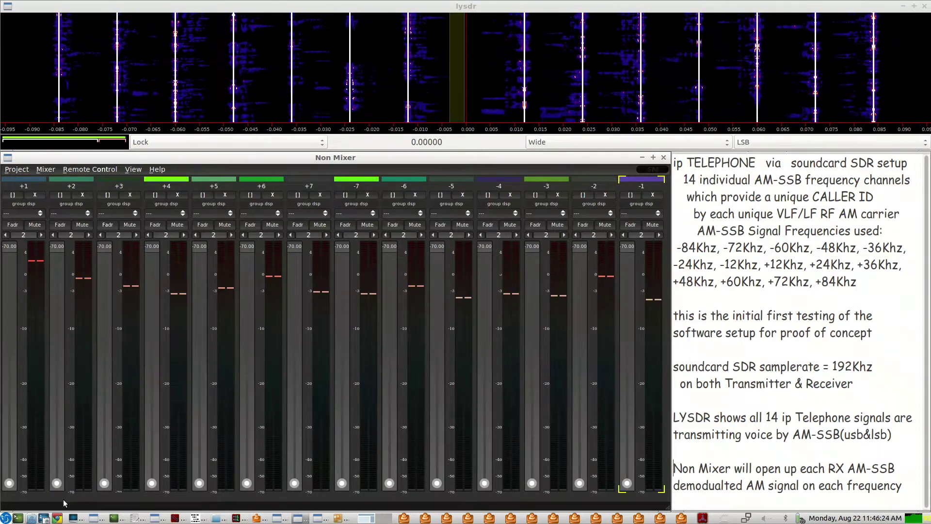
pyautogui.scroll(15, 103, 407)
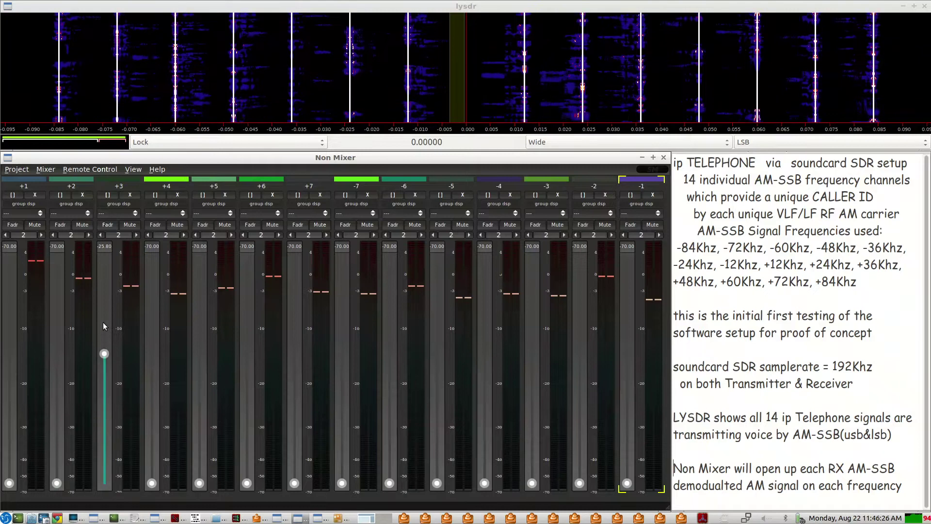
pyautogui.scroll(8, 103, 326)
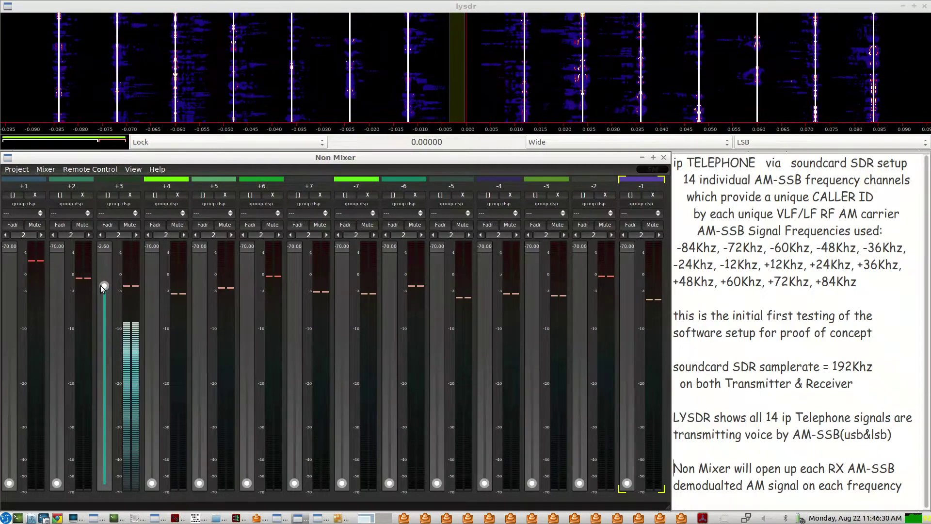
pyautogui.moveTo(102, 288); pyautogui.dragTo(200, 277)
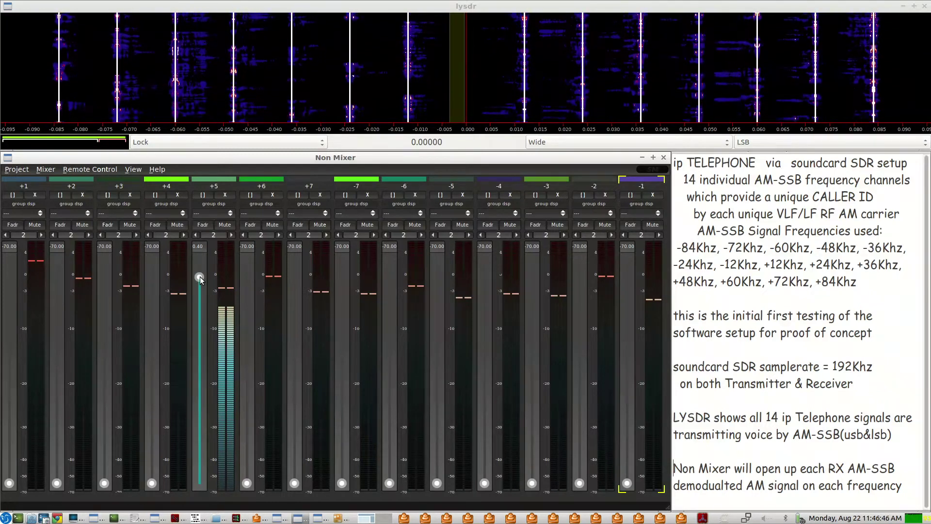
# - Drop +5, audition +6 and +7 back to -70 dB, and raise -7 to -2.00 dB
pyautogui.moveTo(200, 279); pyautogui.dragTo(248, 287)
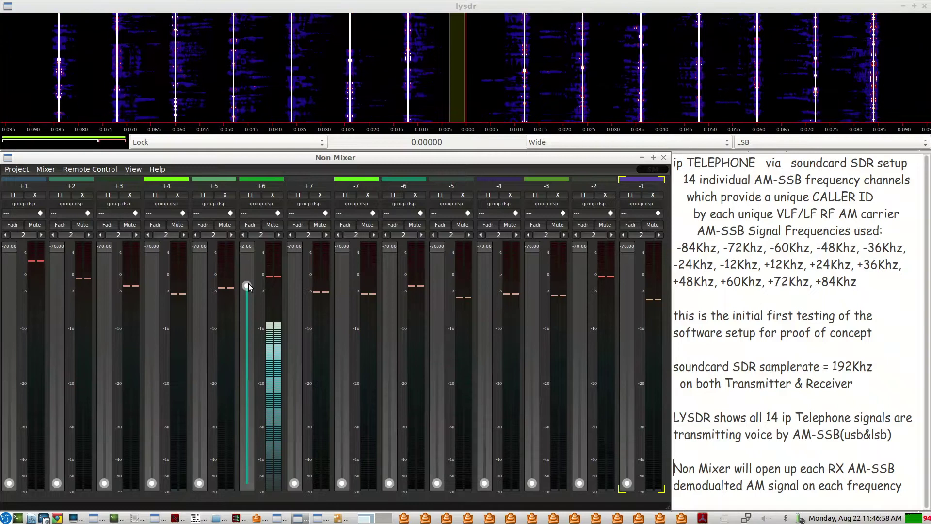
pyautogui.moveTo(247, 286); pyautogui.dragTo(294, 286)
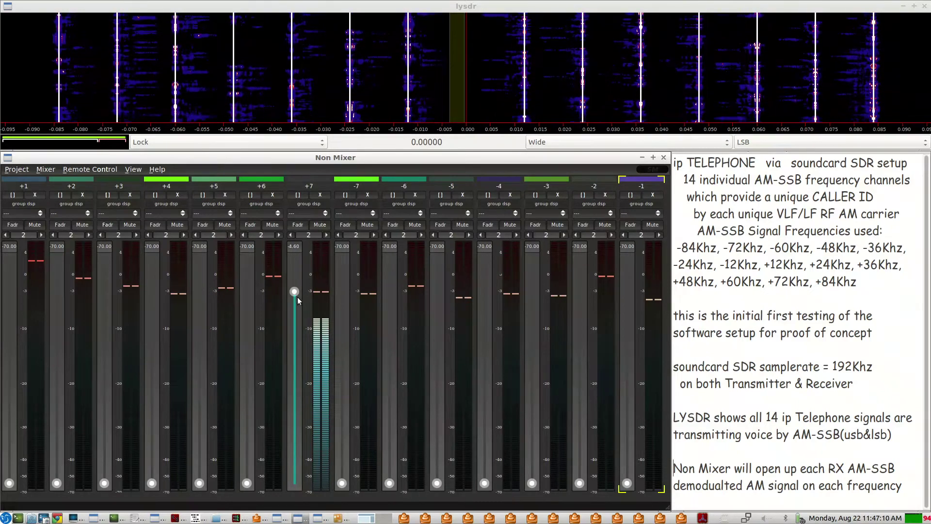
pyautogui.moveTo(294, 286); pyautogui.dragTo(310, 510)
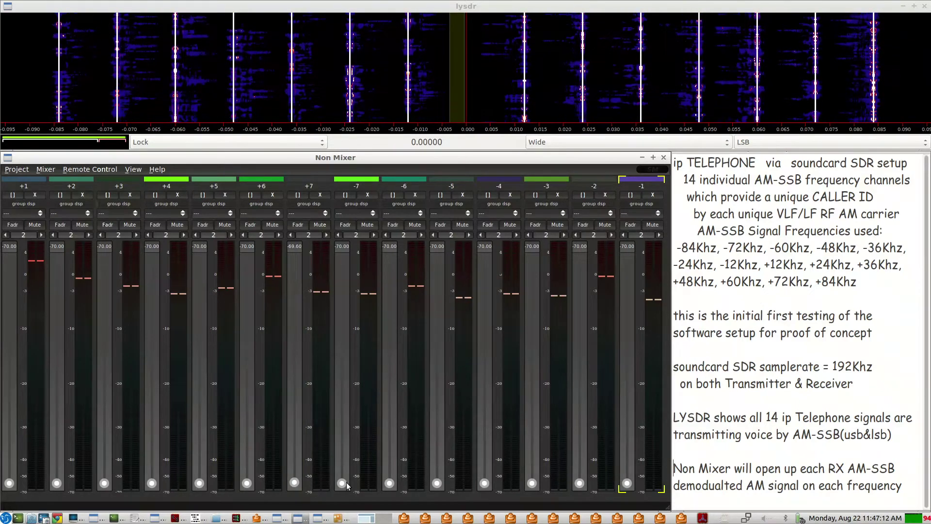
pyautogui.moveTo(340, 474); pyautogui.dragTo(340, 286)
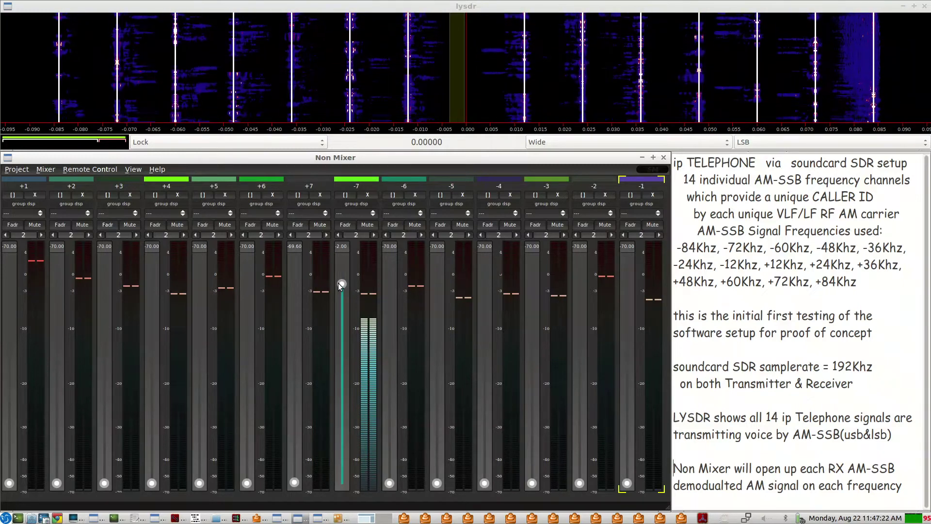
# - Lower -7, audition -6 and -5 back to -70 dB, and raise -4 to -0.40 dB
pyautogui.moveTo(340, 286); pyautogui.dragTo(391, 283)
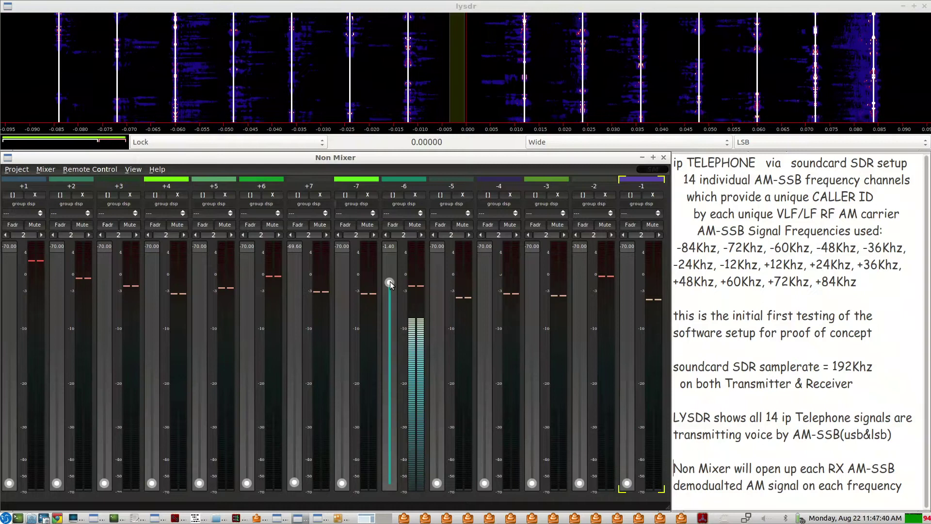
pyautogui.moveTo(391, 285); pyautogui.dragTo(435, 286)
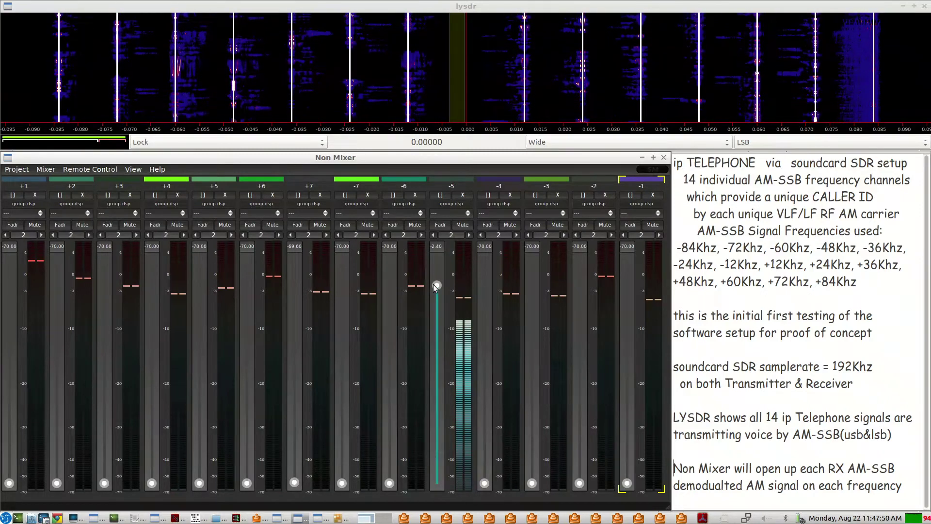
pyautogui.moveTo(434, 286); pyautogui.dragTo(485, 283)
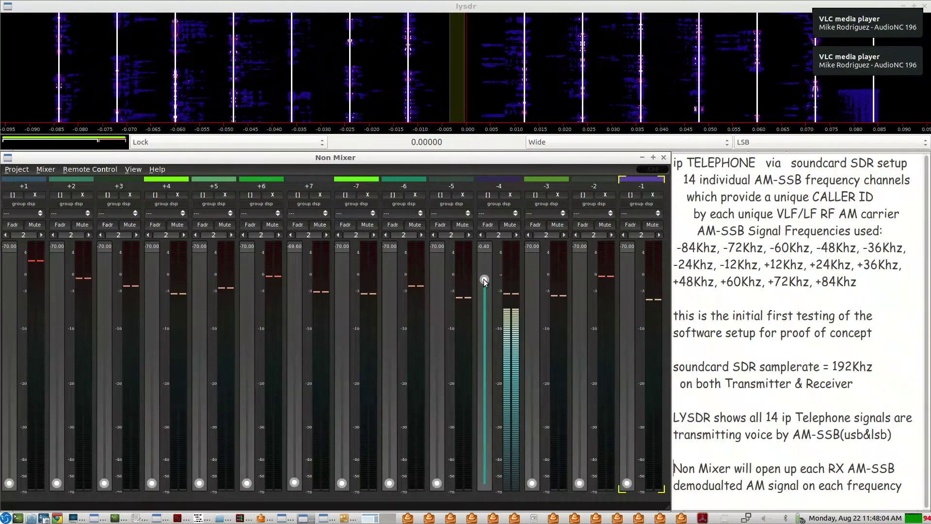
# - Pull -4 down, then audition -3, -2 and -1, returning each to -70 dB
pyautogui.moveTo(485, 282); pyautogui.dragTo(530, 281)
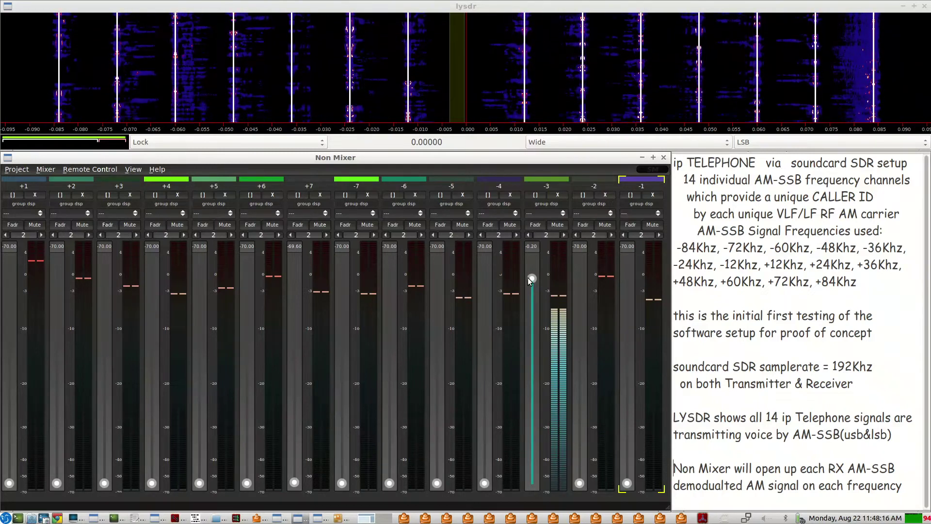
pyautogui.moveTo(530, 281); pyautogui.dragTo(574, 491)
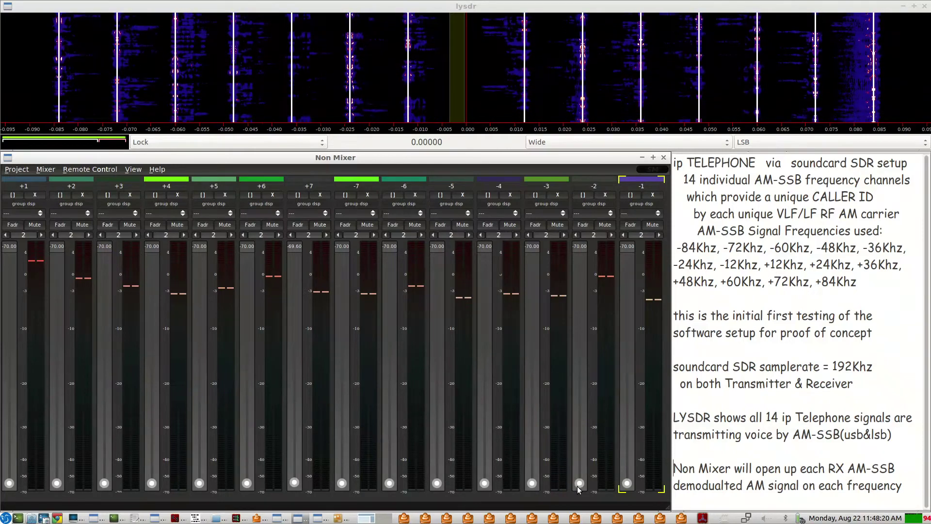
pyautogui.moveTo(572, 453); pyautogui.dragTo(571, 287)
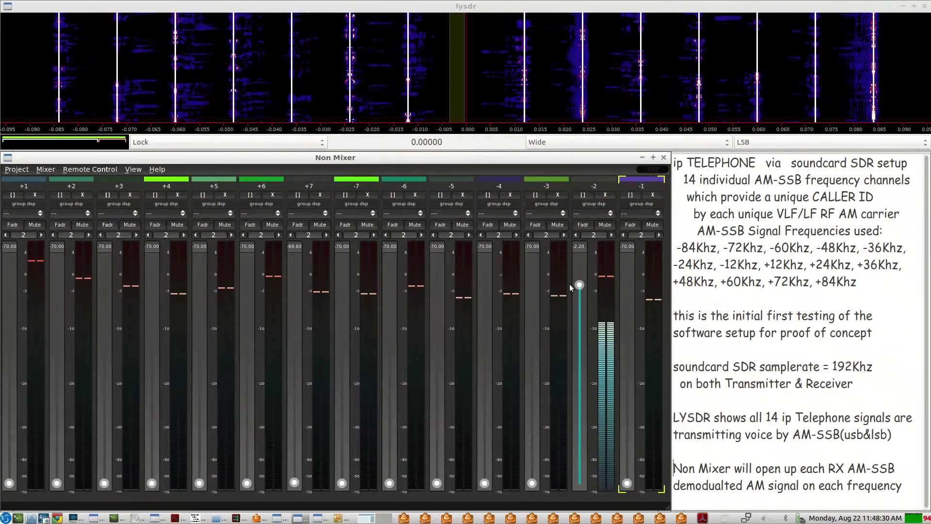
pyautogui.moveTo(571, 286); pyautogui.dragTo(624, 283)
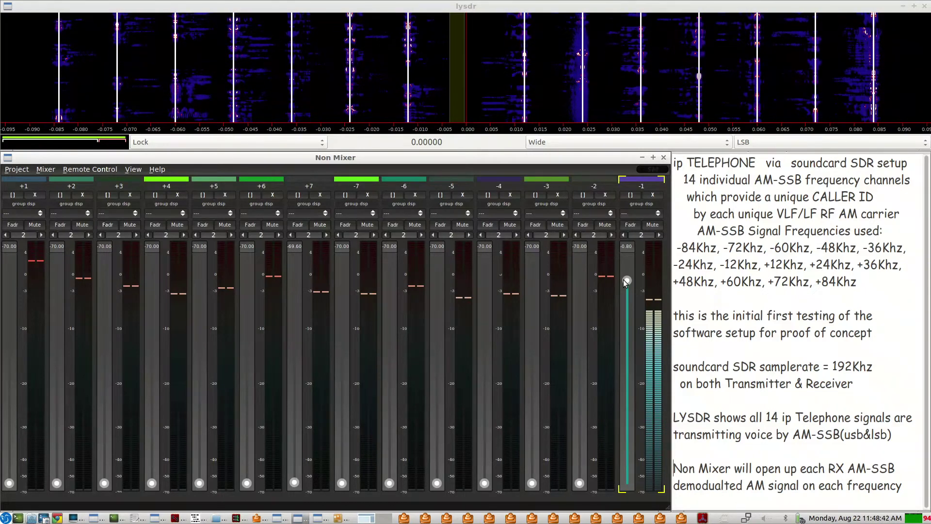
pyautogui.moveTo(625, 283); pyautogui.dragTo(639, 505)
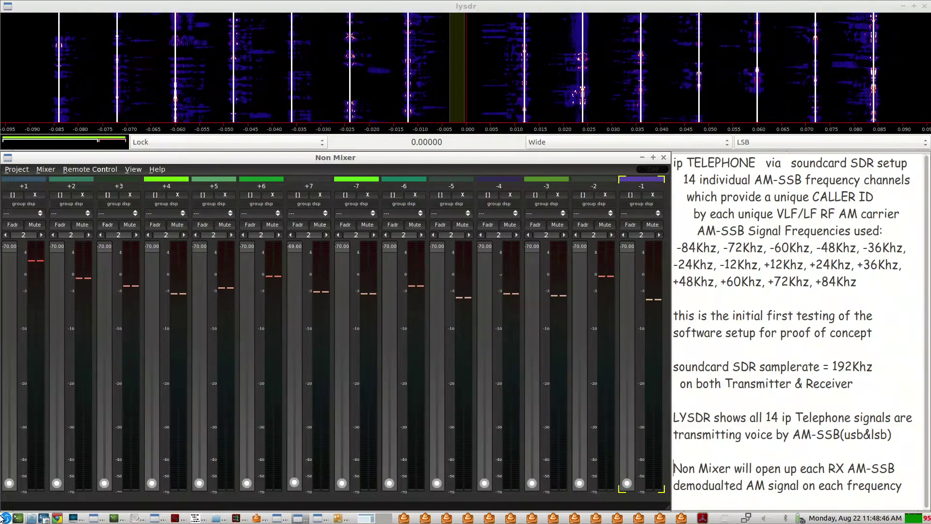
# - Raise channel +1 to -2.40 dB and highlight the transmitting voice line in the notes
pyautogui.moveTo(10, 483); pyautogui.dragTo(12, 287)
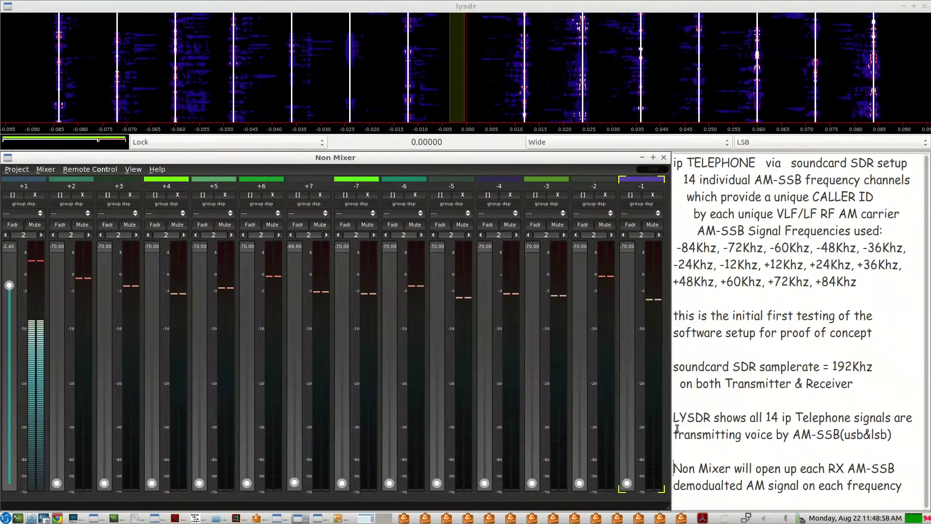
pyautogui.moveTo(676, 433); pyautogui.dragTo(898, 434)
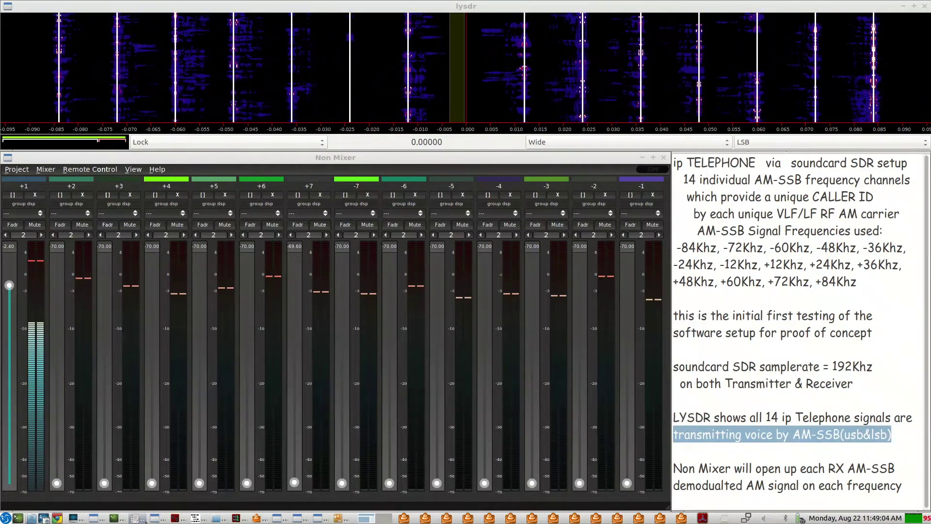
# - Bring up Catia's JACK graph and scroll down through the vlc (7)–(14) transmit chains
pyautogui.click(177, 518)
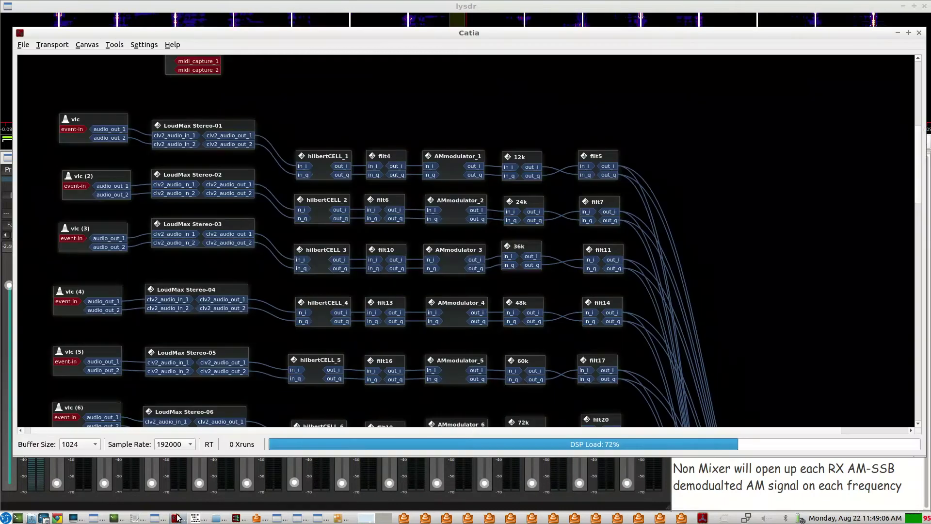
pyautogui.scroll(5, 342, 183)
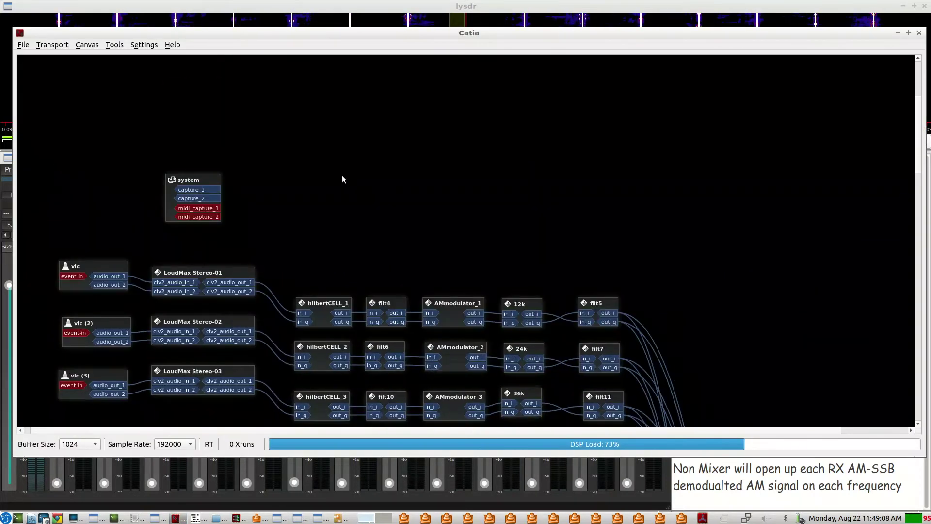
pyautogui.scroll(-5, 342, 176)
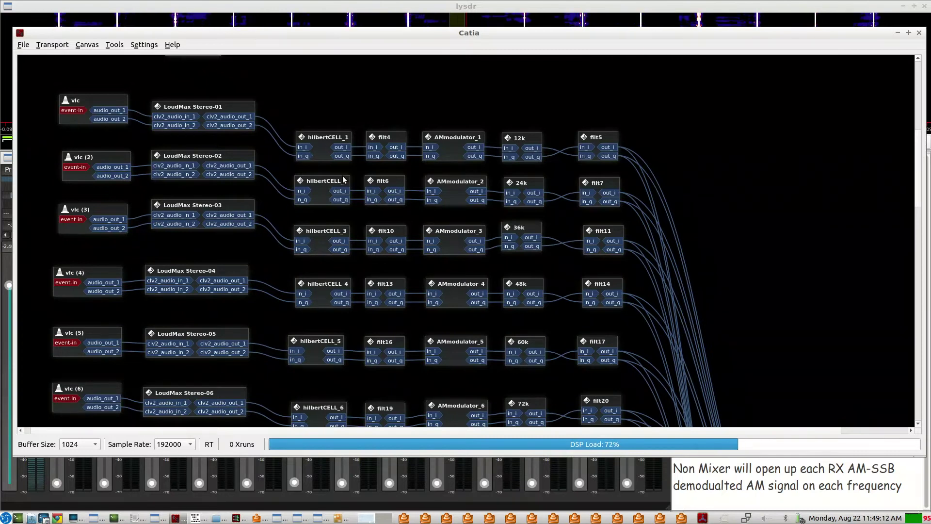
pyautogui.scroll(-2, 343, 179)
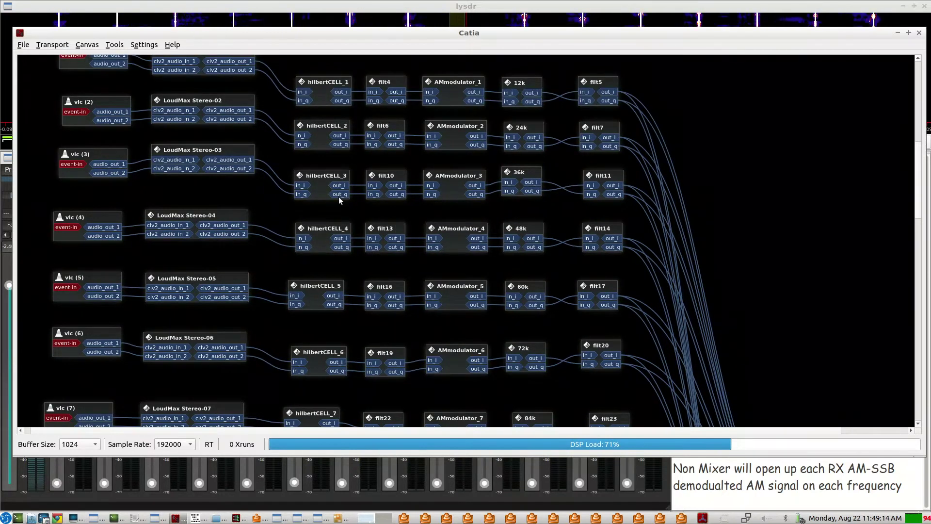
pyautogui.scroll(-2, 339, 197)
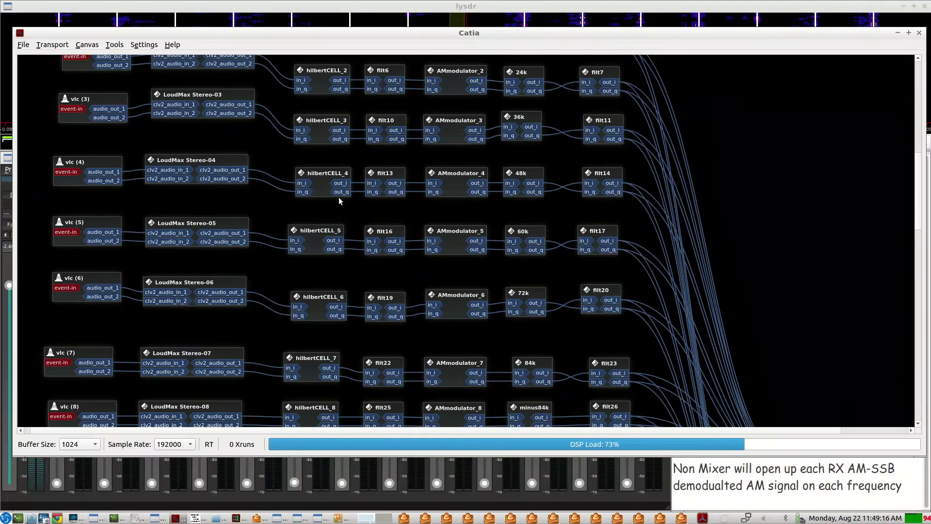
pyautogui.scroll(-2, 338, 197)
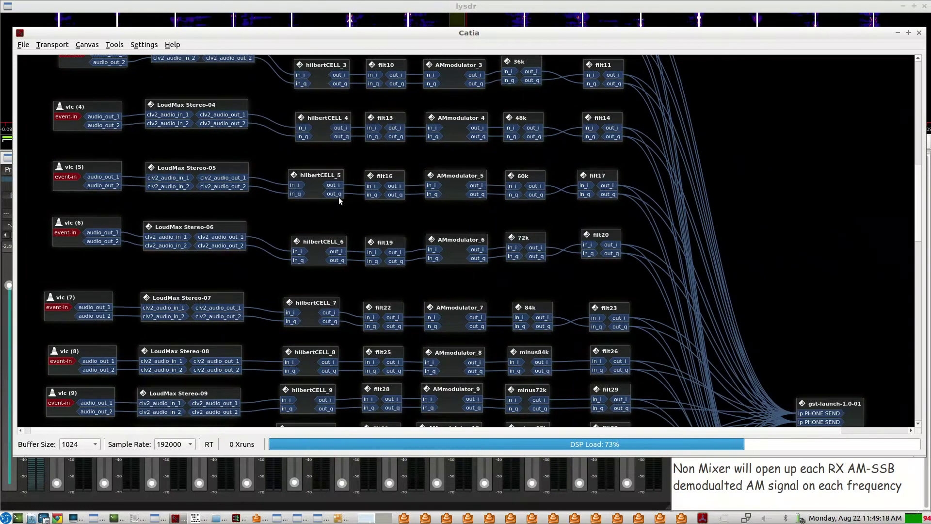
pyautogui.scroll(-2, 339, 197)
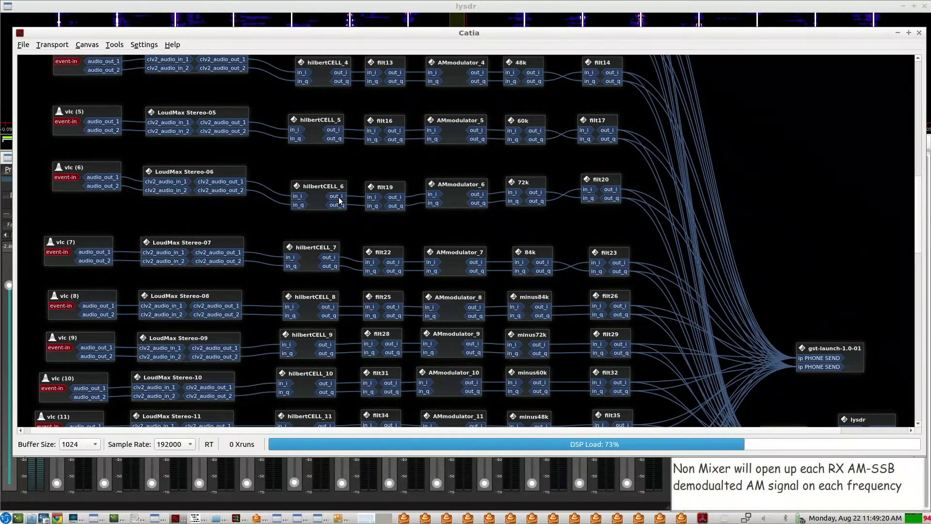
pyautogui.scroll(-2, 339, 201)
pyautogui.scroll(-2, 340, 200)
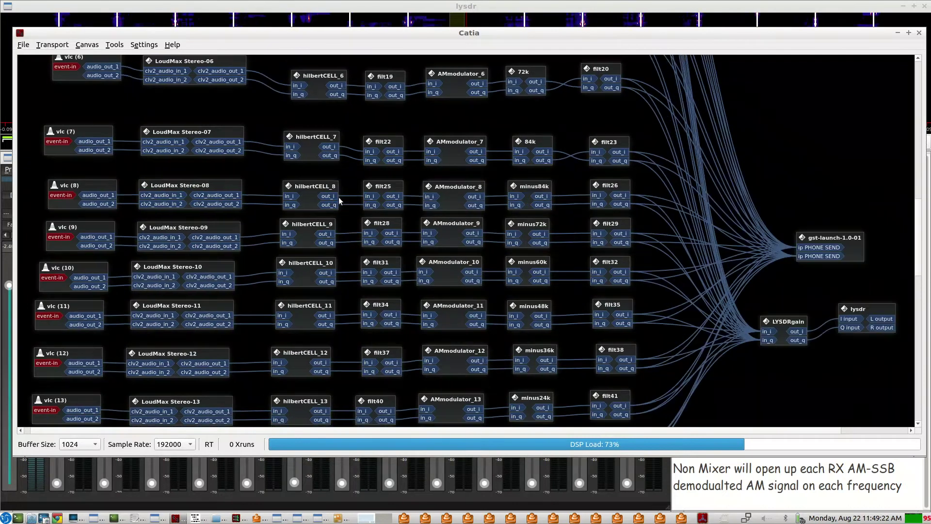
# - Highlight the wires into the gst-launch-1.0-01 PHONE SEND port, then scroll toward the receive section
pyautogui.scroll(-2, 340, 200)
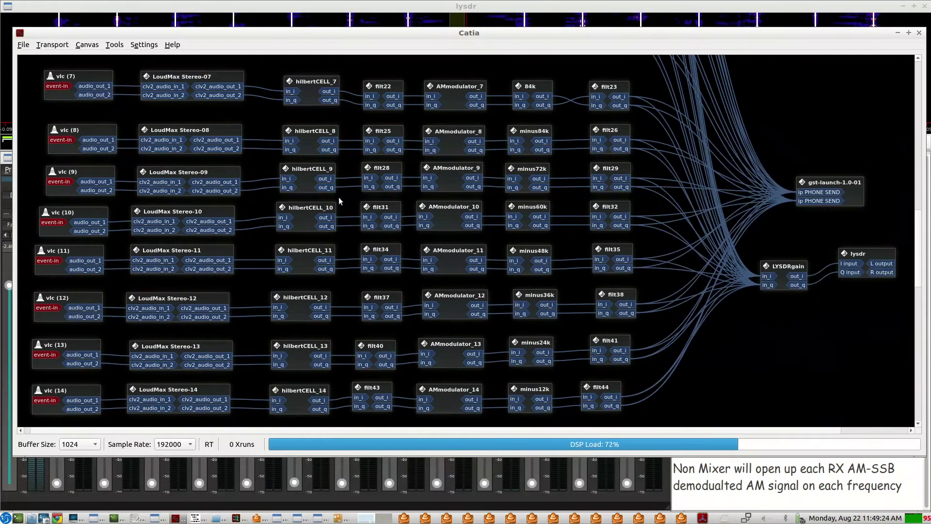
pyautogui.scroll(-2, 342, 200)
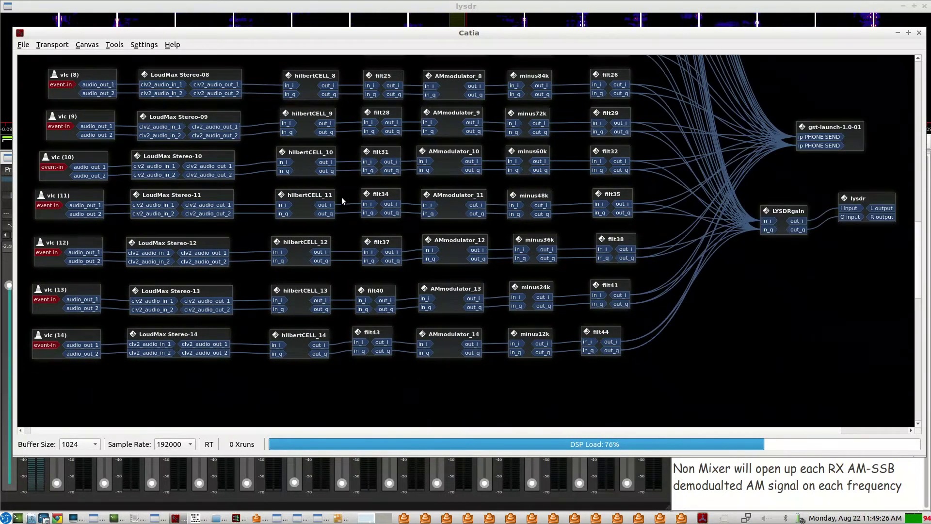
pyautogui.click(816, 144)
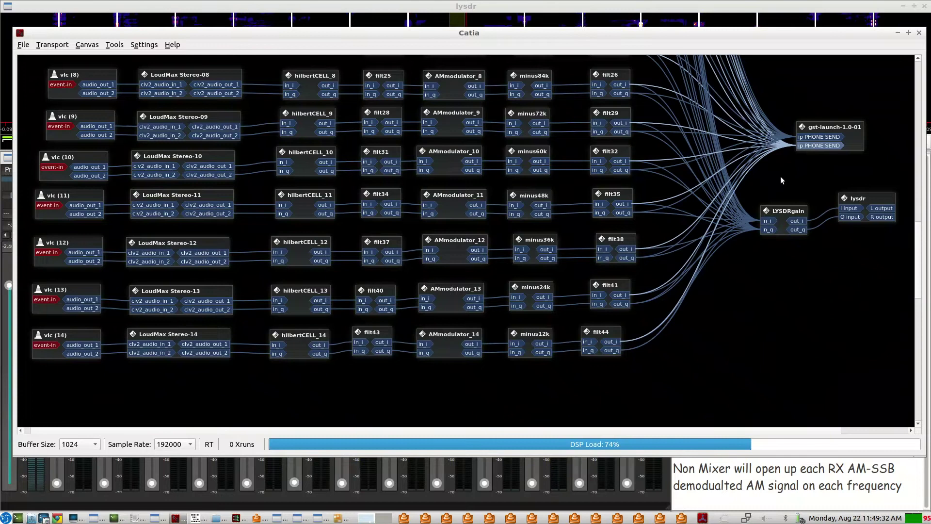
pyautogui.scroll(-10, 779, 176)
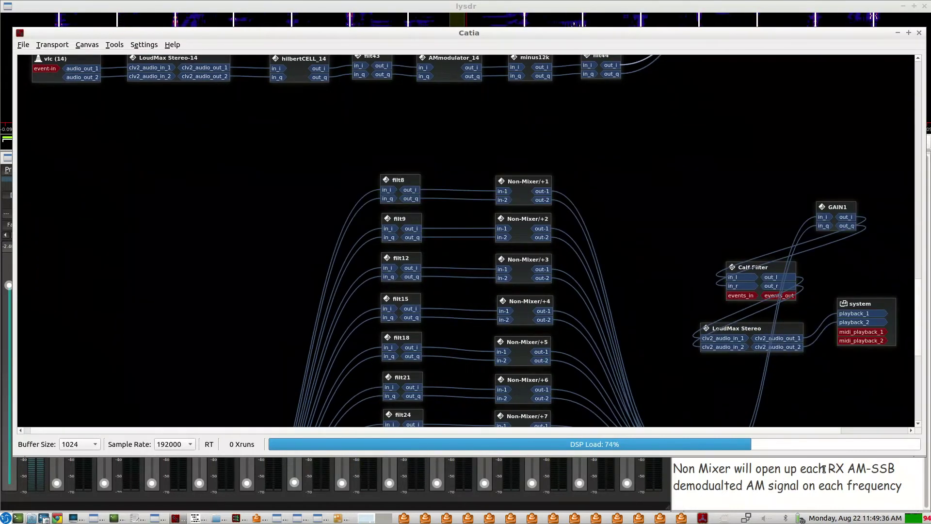
# - Highlight the wires on both gst-launch-1.0 PHONE RECEIVE ports
pyautogui.moveTo(827, 469); pyautogui.dragTo(837, 469)
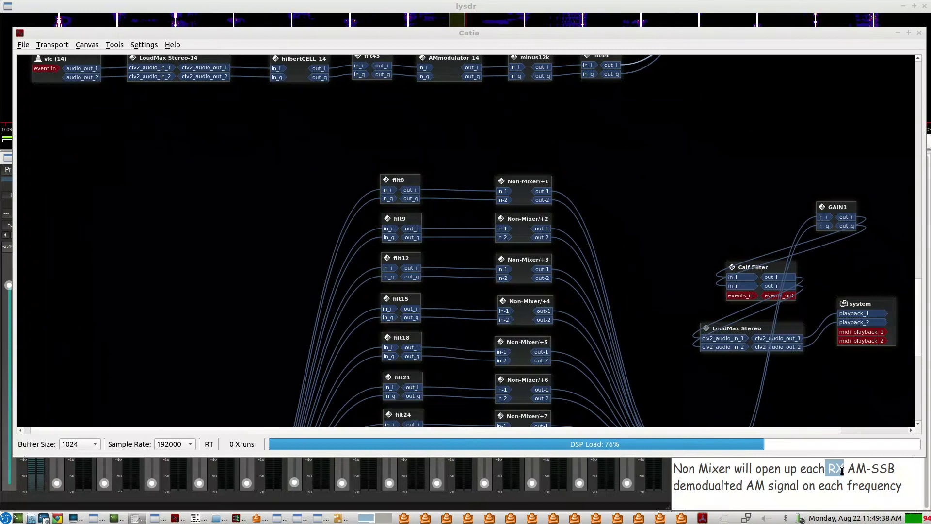
pyautogui.scroll(-5, 436, 152)
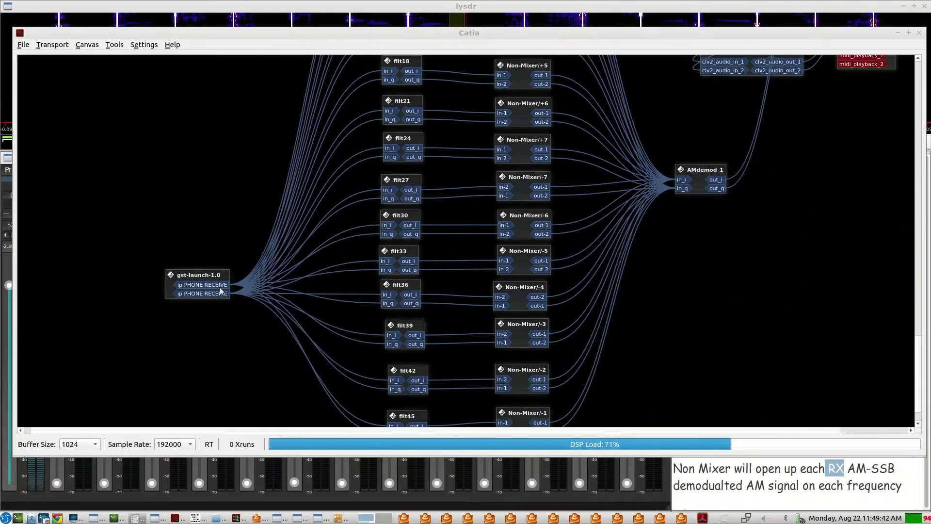
pyautogui.click(189, 285)
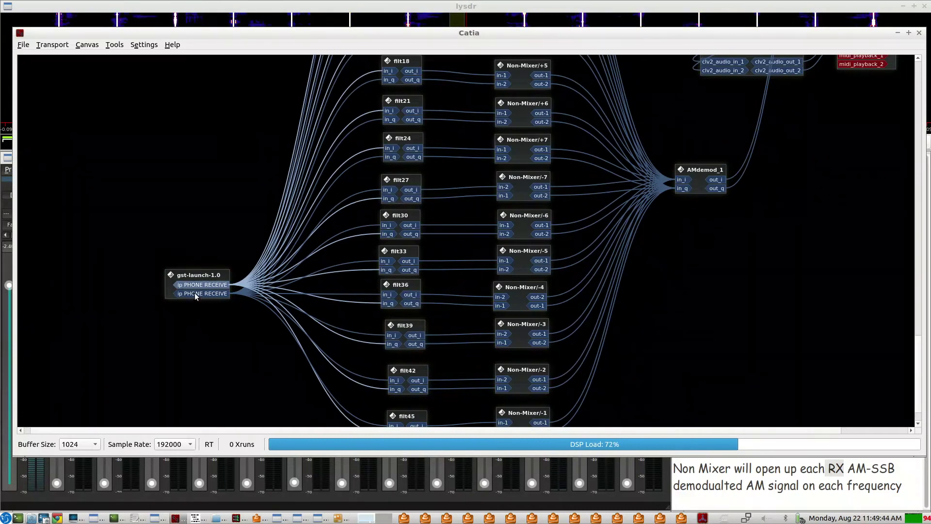
pyautogui.click(194, 293)
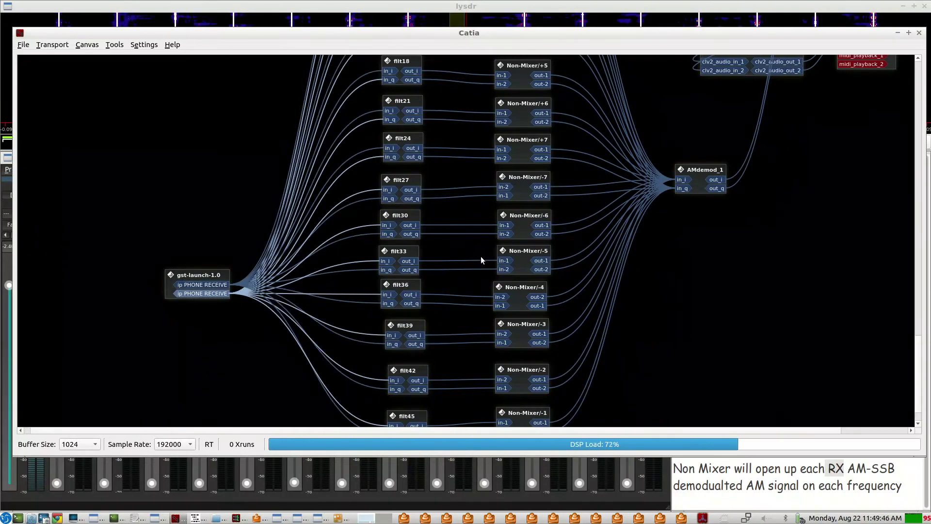
# - Select the AMdemod_1 node and move GAIN1 down beside the Calf Filter
pyautogui.scroll(1, 688, 217)
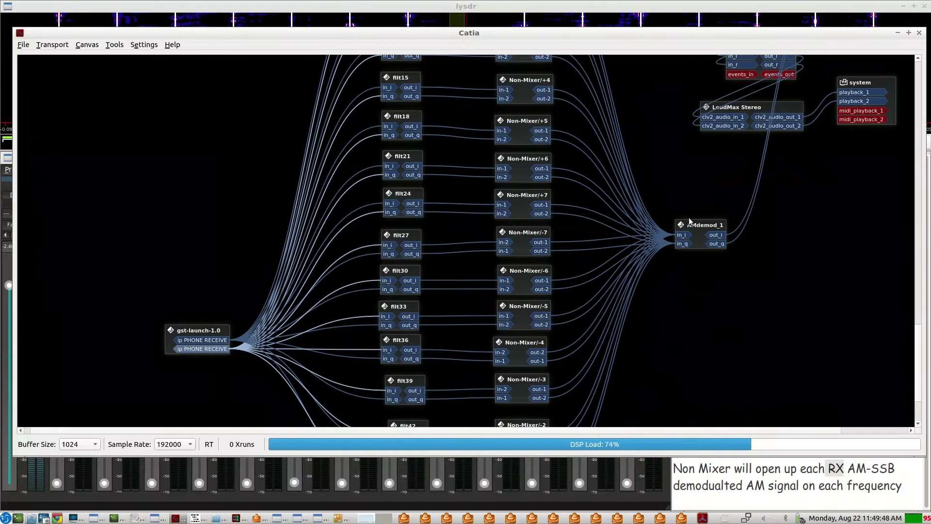
pyautogui.click(699, 228)
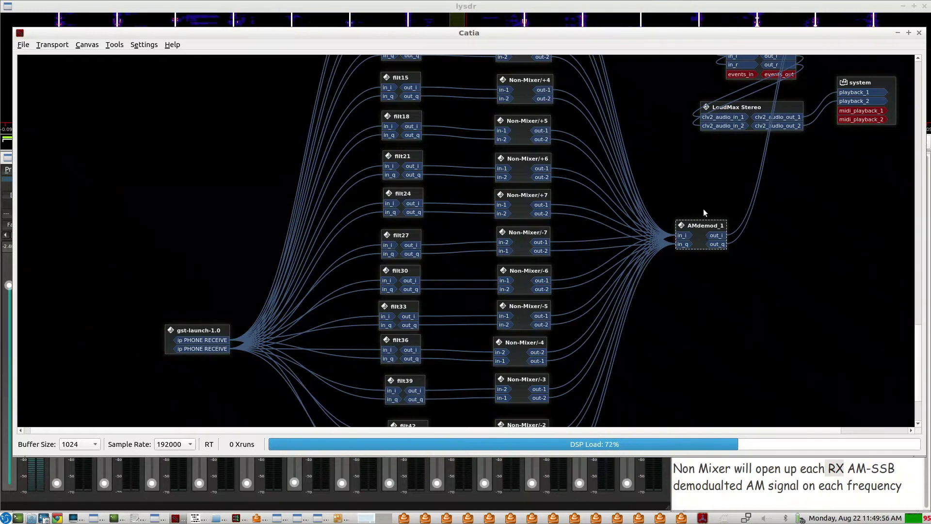
pyautogui.scroll(3, 704, 208)
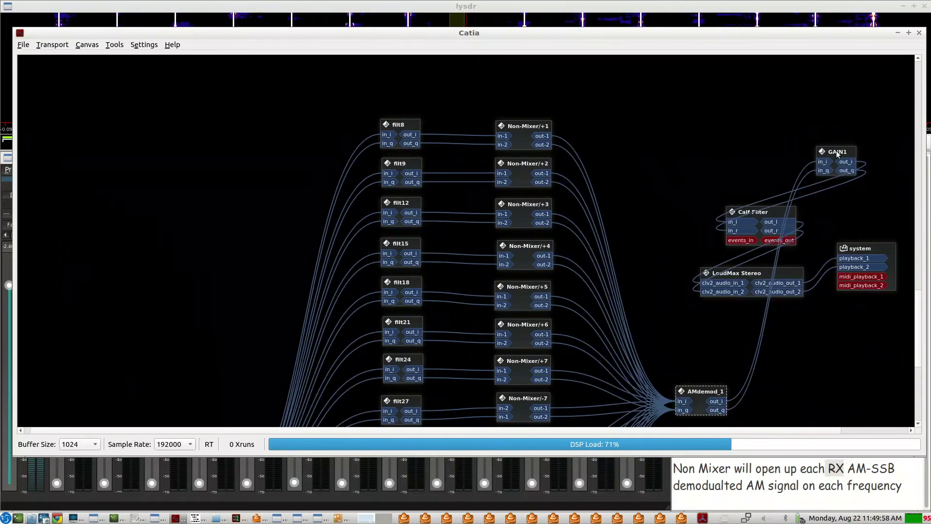
pyautogui.moveTo(837, 154); pyautogui.dragTo(672, 211)
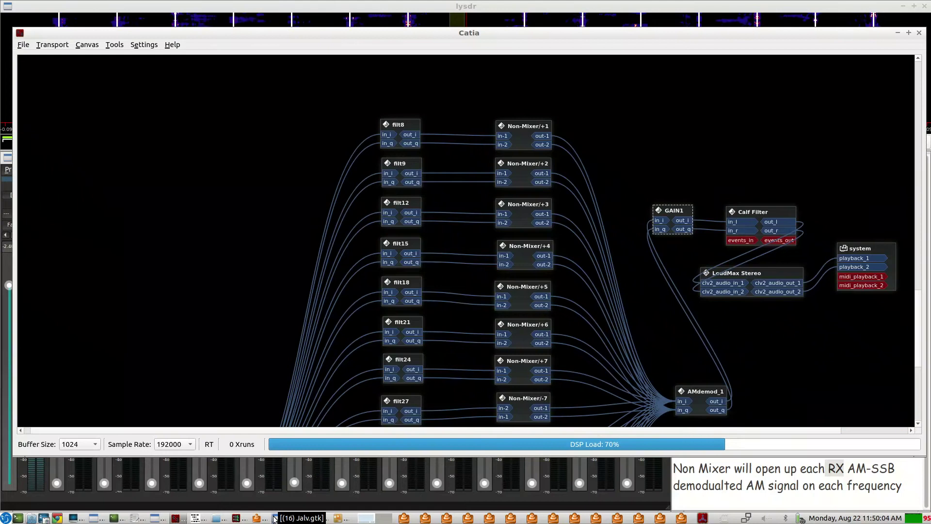
pyautogui.click(274, 519)
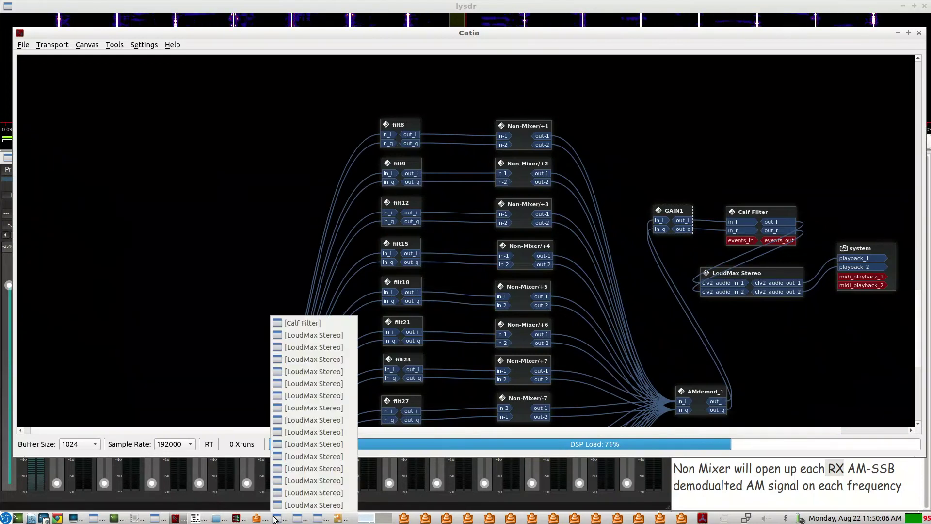
pyautogui.click(311, 324)
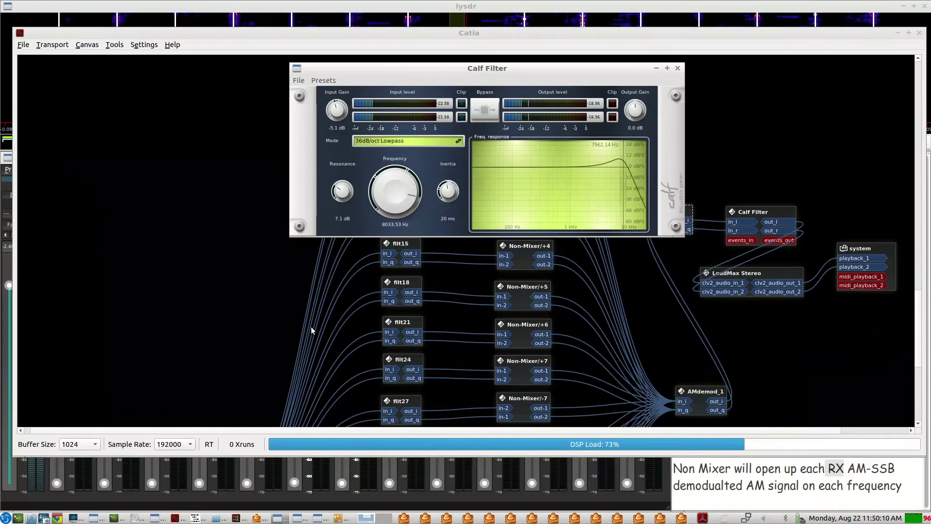
pyautogui.click(477, 113)
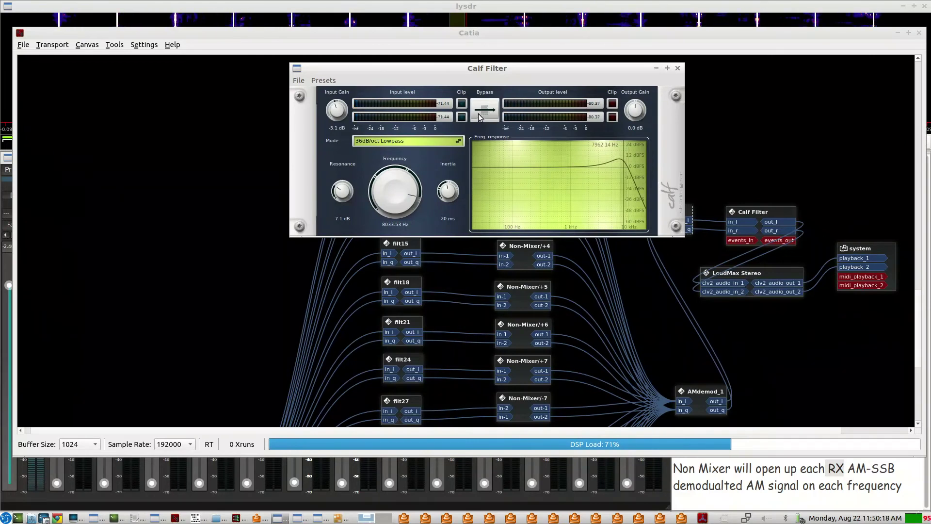
pyautogui.click(480, 116)
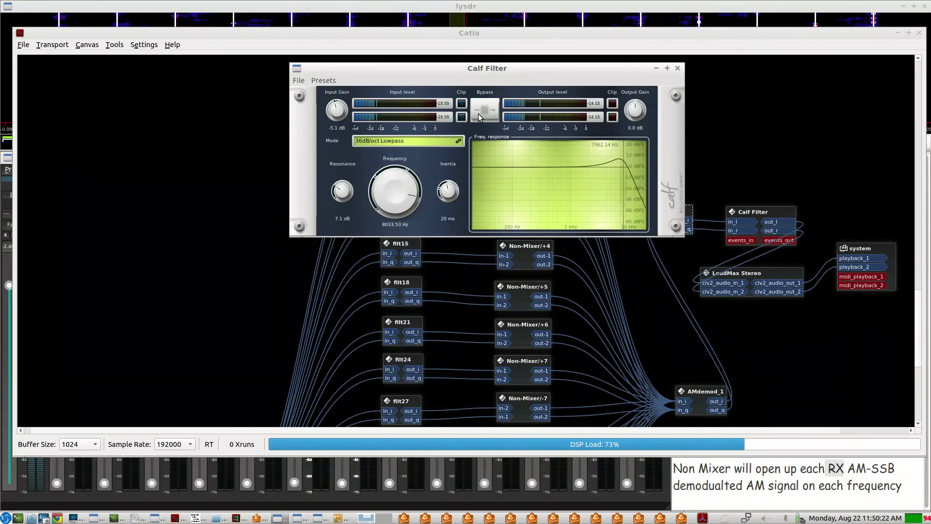
pyautogui.click(658, 68)
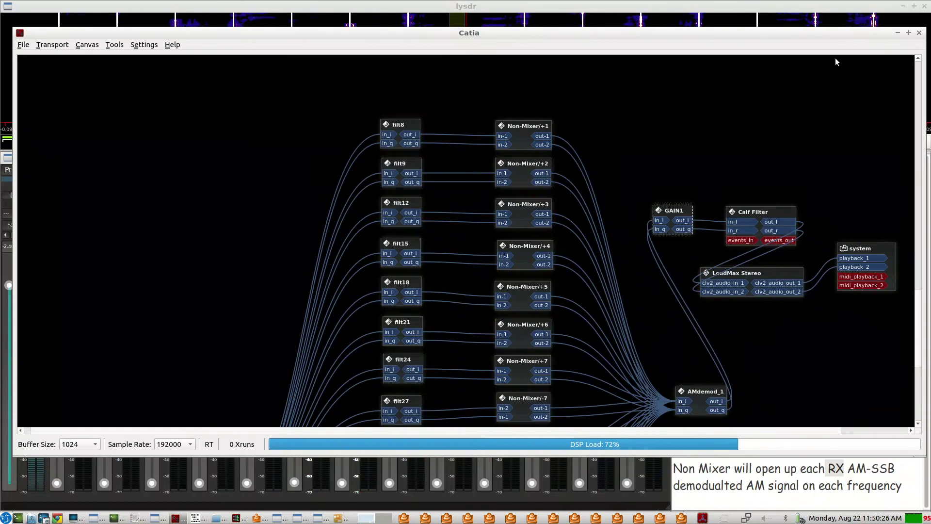
# - Scroll through the receive graph once more, then minimize the Catia window
pyautogui.scroll(-2, 833, 130)
pyautogui.scroll(-3, 831, 127)
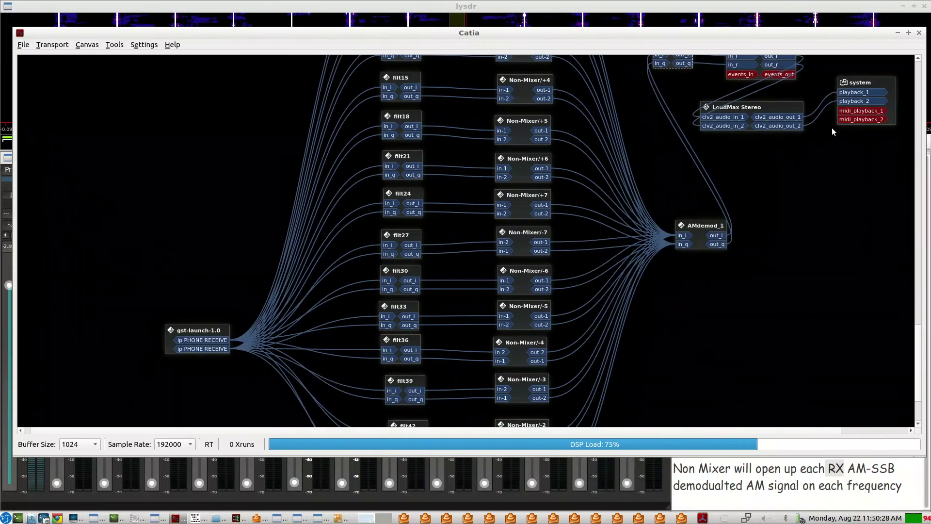
pyautogui.scroll(-1, 767, 154)
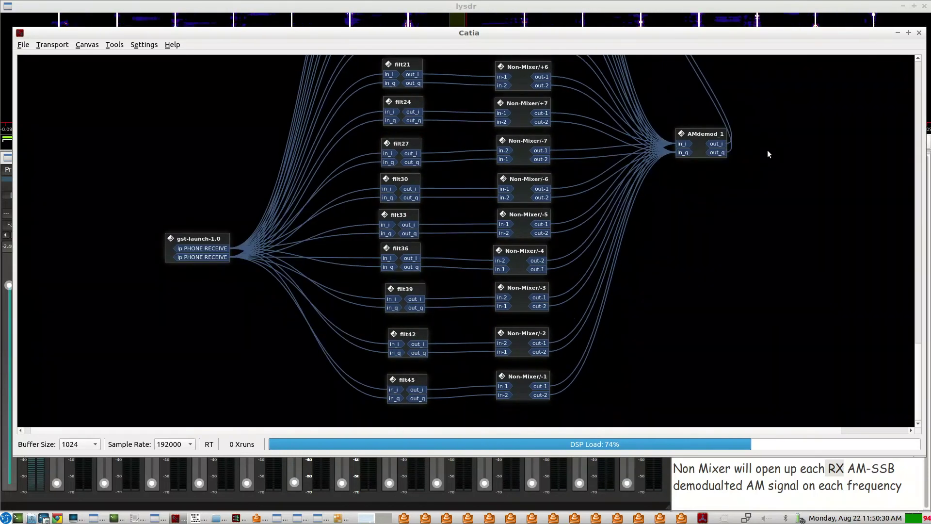
pyautogui.scroll(1, 768, 150)
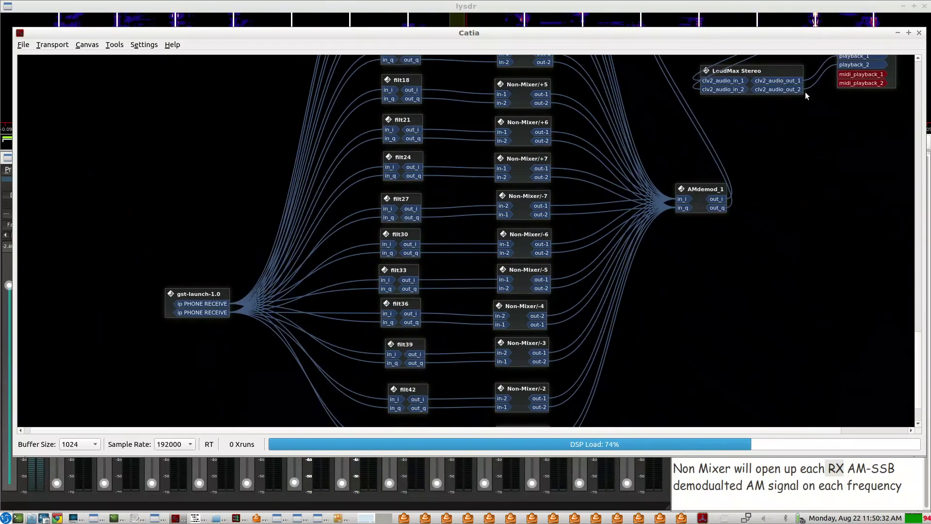
pyautogui.click(897, 33)
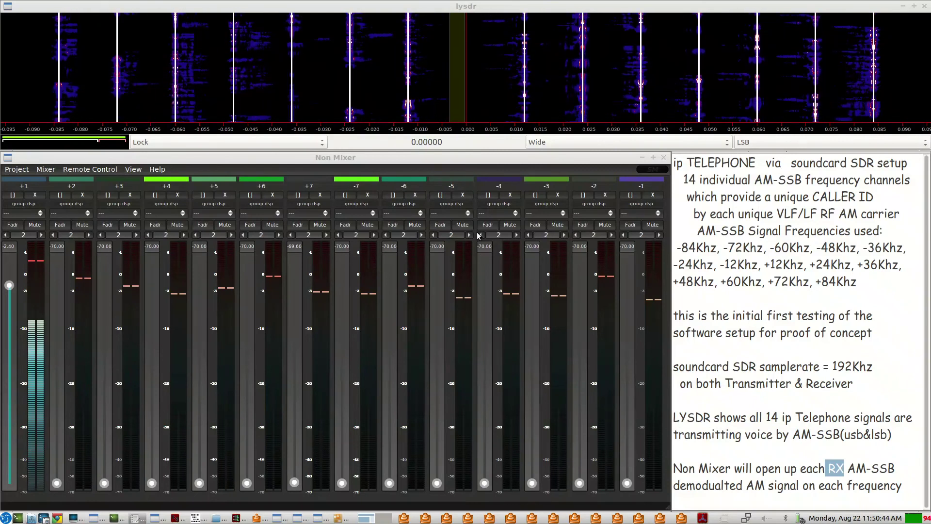
# - Switch to the second desktop and back, then list the open terminal windows from the taskbar
pyautogui.hotkey('ctrl', 'alt', 'Right')
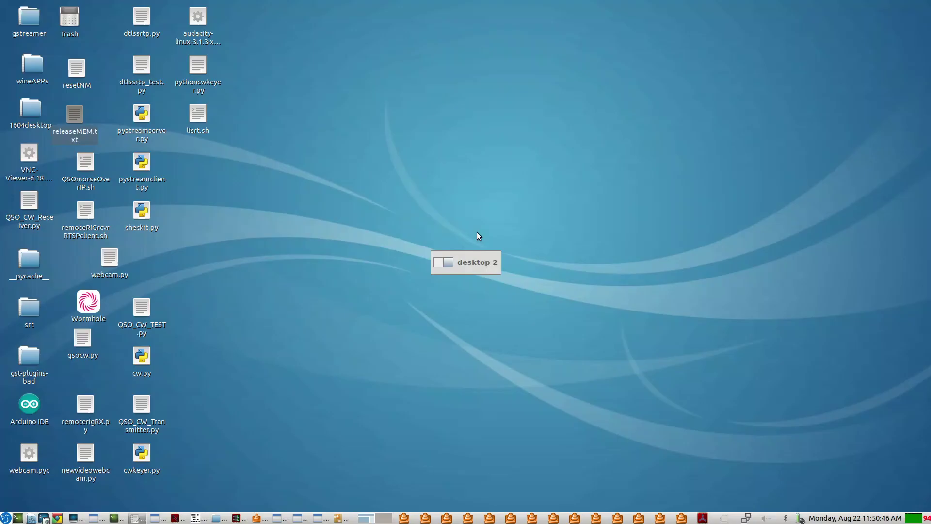
pyautogui.hotkey('ctrl', 'alt', 'Left')
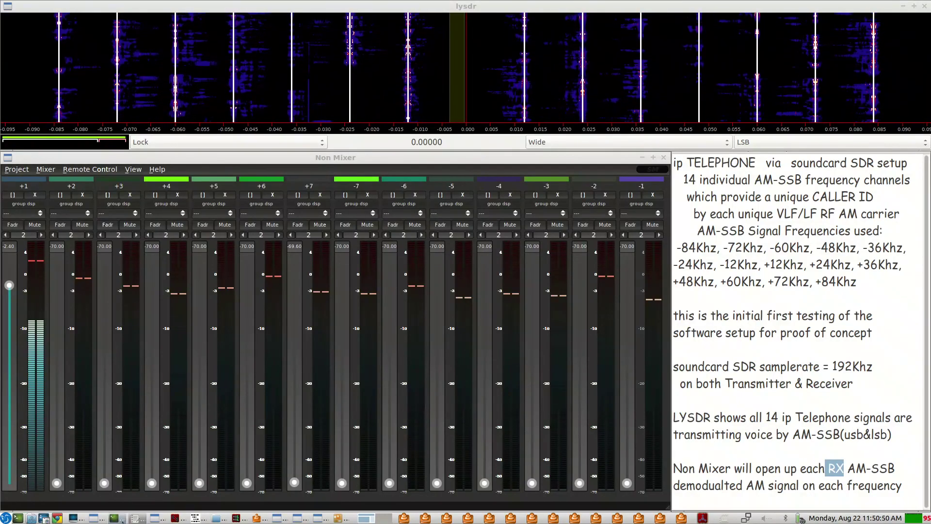
pyautogui.click(121, 519)
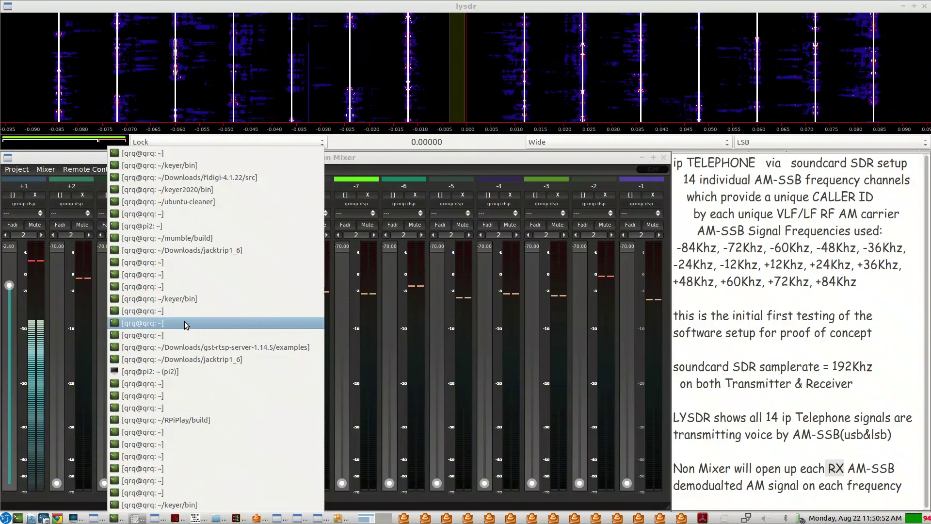
# - Raise two qrq@qrq terminals: the stopped gst test pipeline and the iptelephonetest1.mp4 screen capture
pyautogui.click(156, 323)
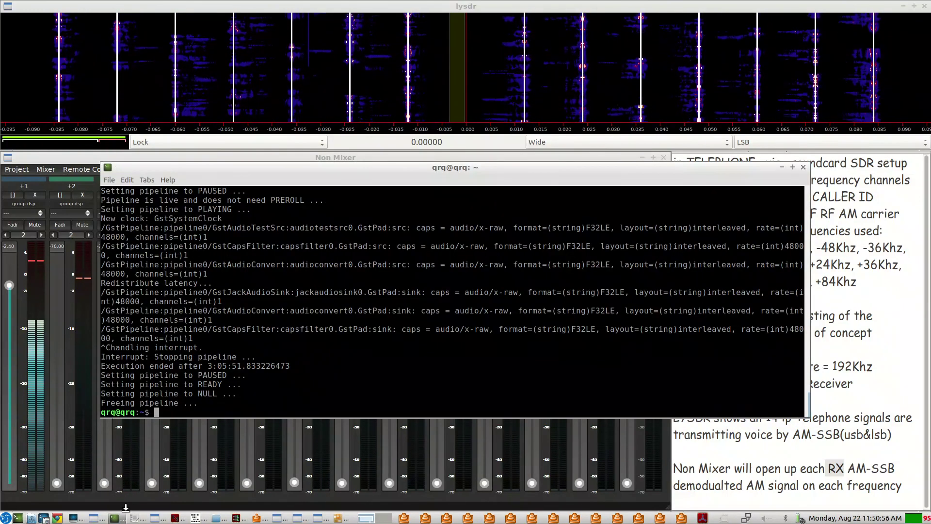
pyautogui.click(115, 518)
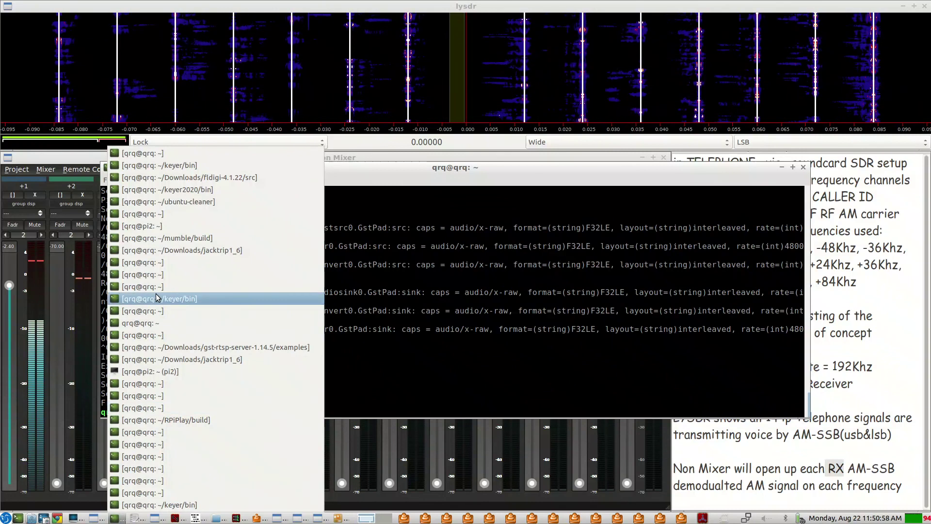
pyautogui.click(146, 275)
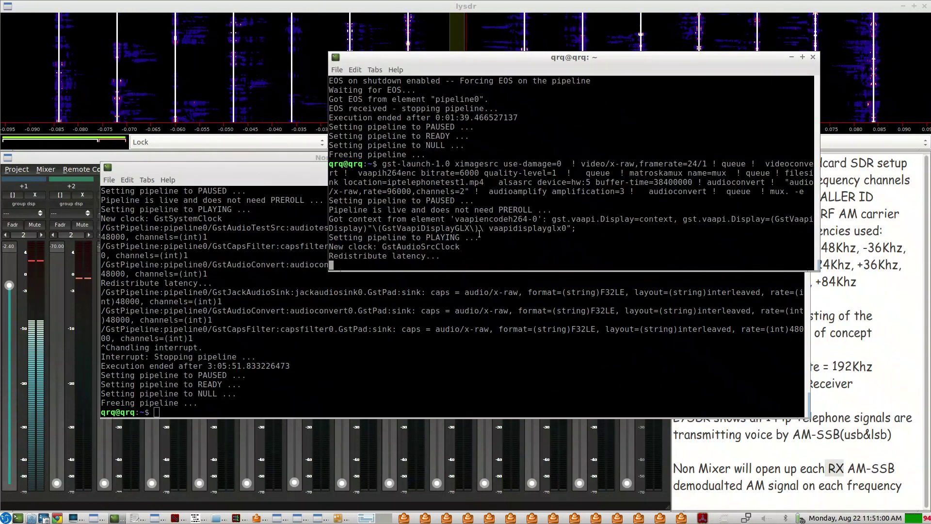